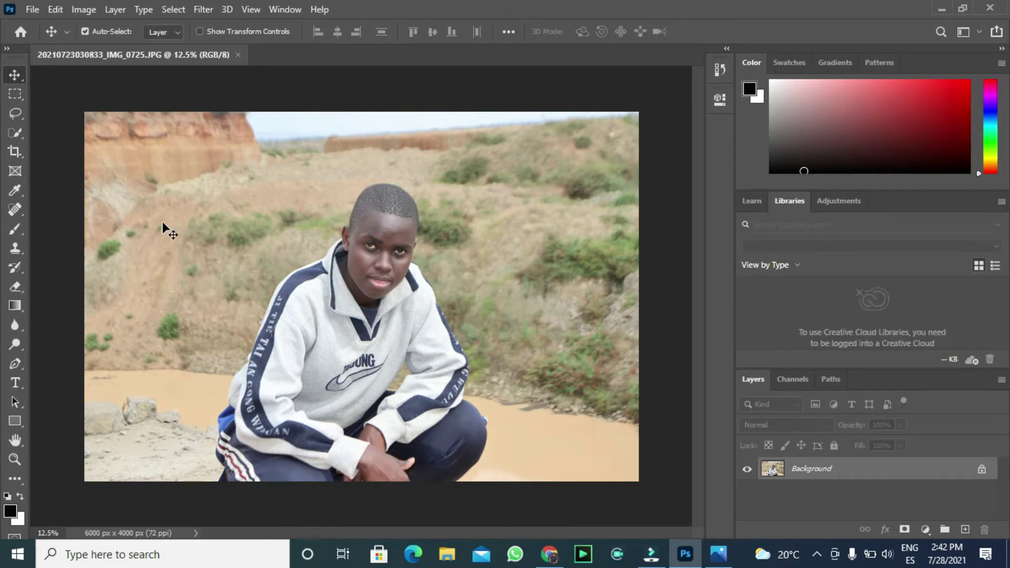
Step: Duplicate Background as Layer 1 with Ctrl+J, hide Background, and select Layer 1
{"action": "left_click", "coordinate": [845, 471]}
{"action": "key", "text": "ctrl"}
{"action": "key", "text": "ctrl+j"}
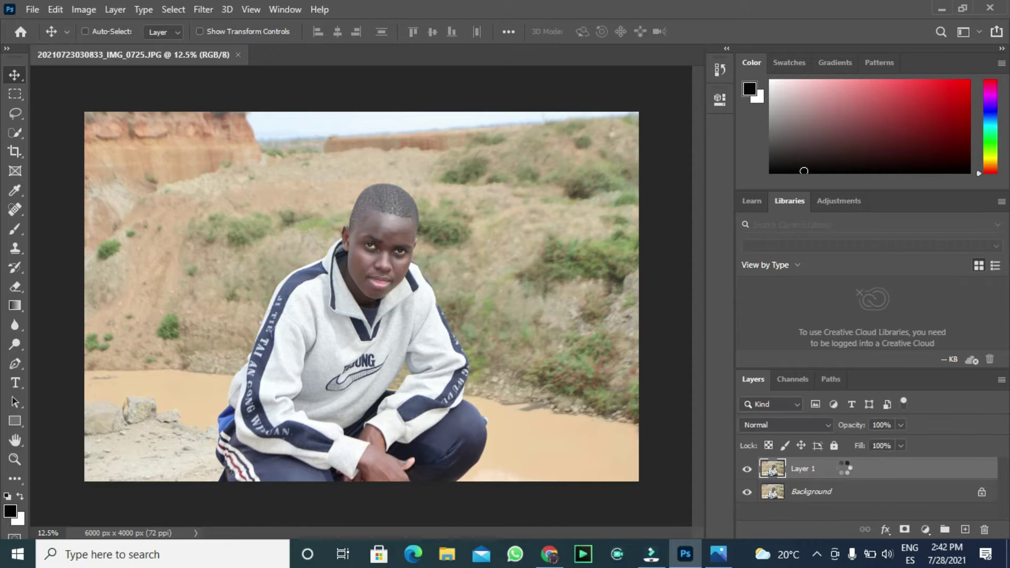
{"action": "left_click", "coordinate": [863, 495]}
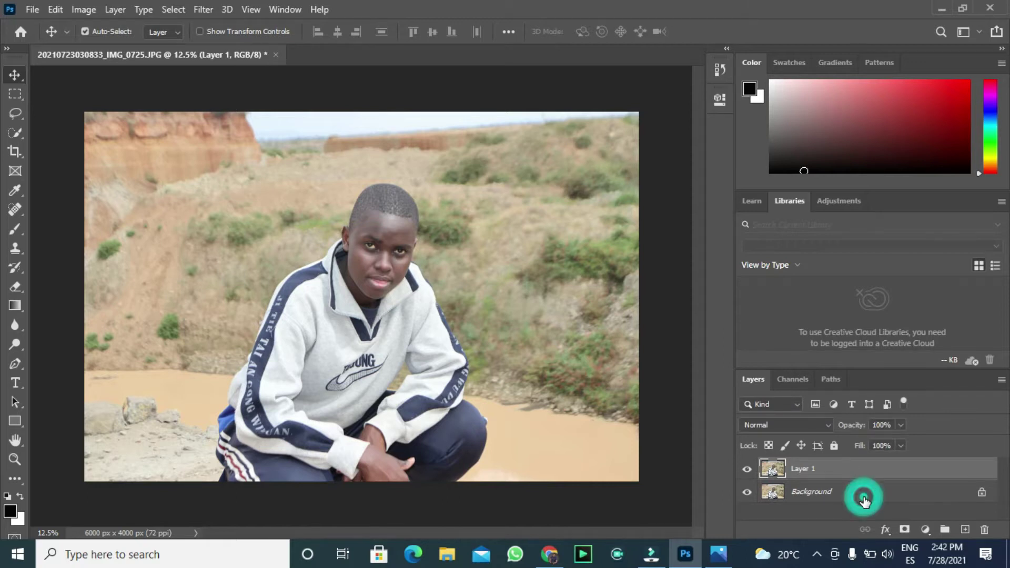
{"action": "left_click", "coordinate": [748, 493]}
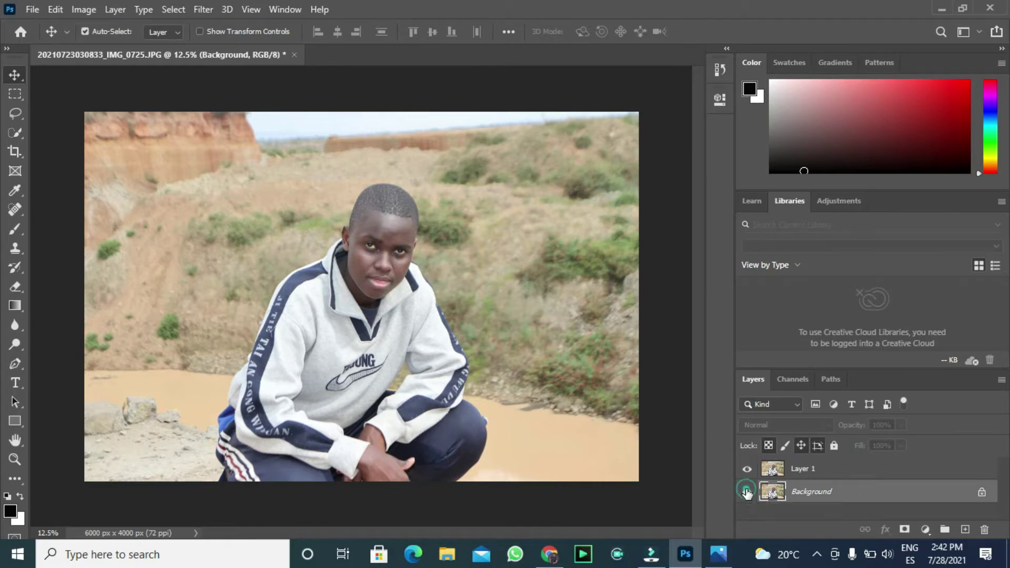
{"action": "left_click", "coordinate": [815, 471]}
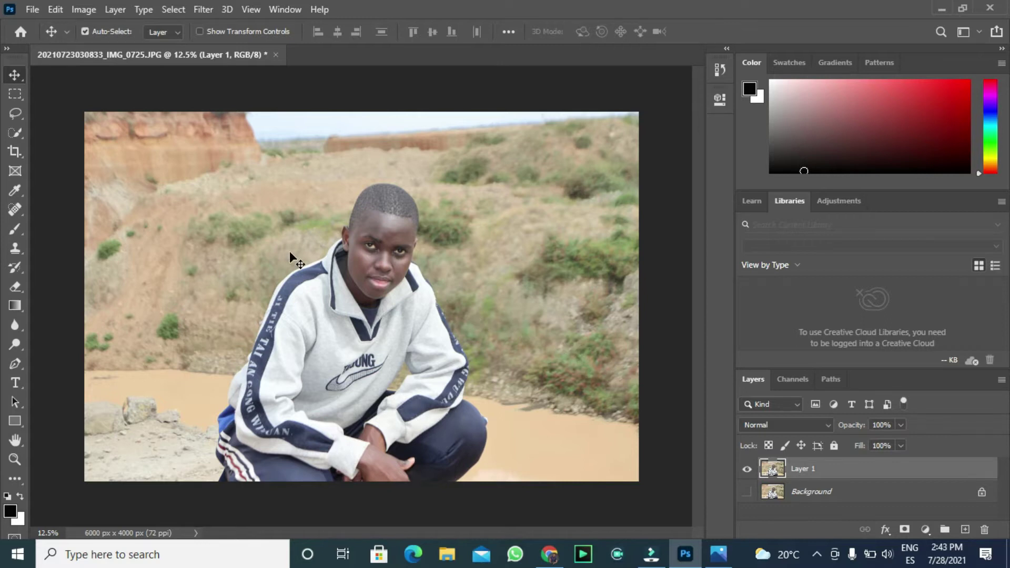
Step: Select the crouching boy using the Quick Selection tool's Select Subject
{"action": "left_click", "coordinate": [16, 132]}
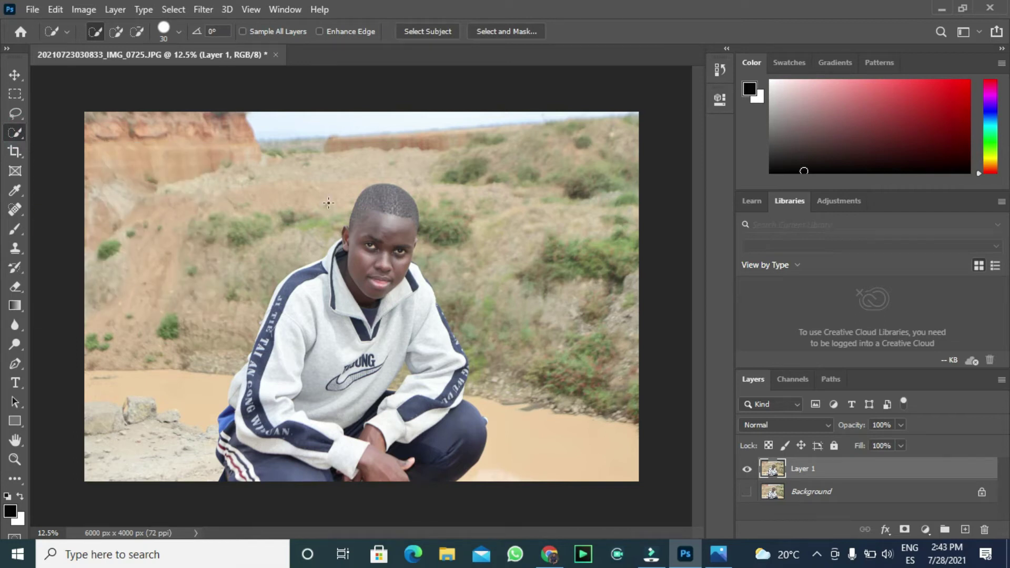
{"action": "left_click", "coordinate": [416, 33]}
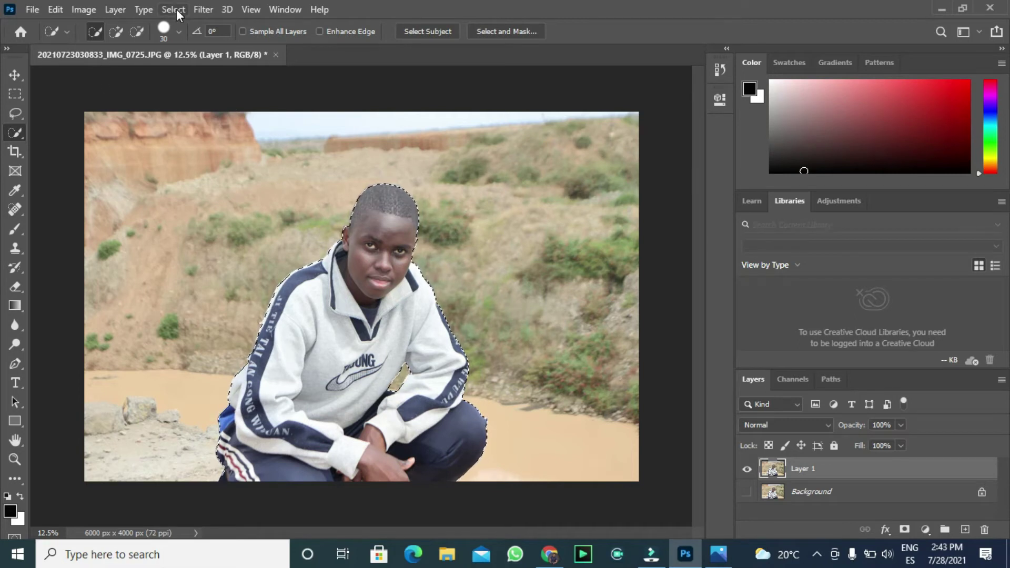
Step: In Select and Mask, output the boy's selection to New Layer with Layer Mask
{"action": "left_click", "coordinate": [491, 31]}
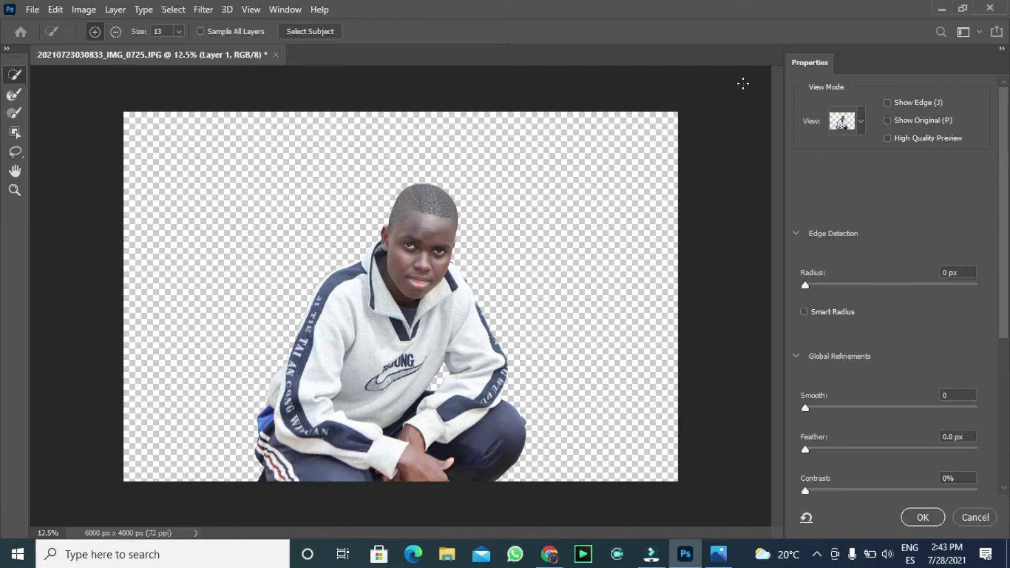
{"action": "left_click", "coordinate": [1002, 287]}
{"action": "left_click_drag", "start_coordinate": [1002, 287], "coordinate": [1005, 452]}
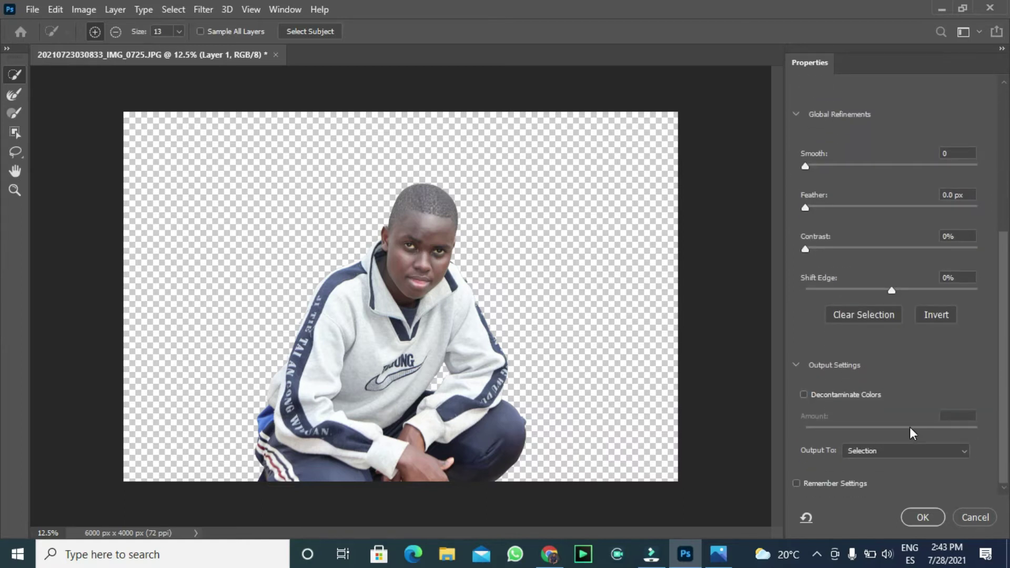
{"action": "left_click", "coordinate": [913, 448]}
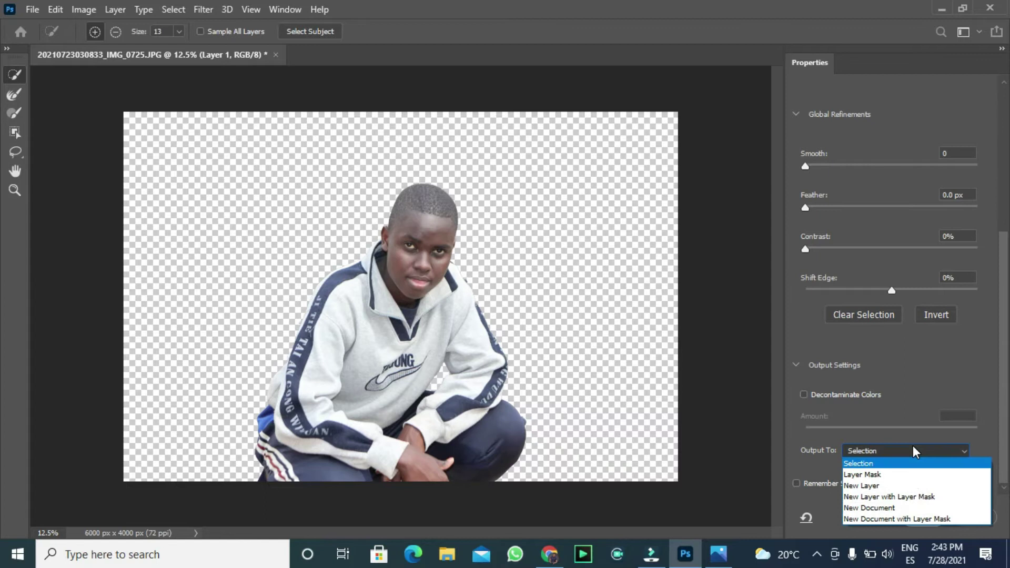
{"action": "left_click", "coordinate": [920, 496]}
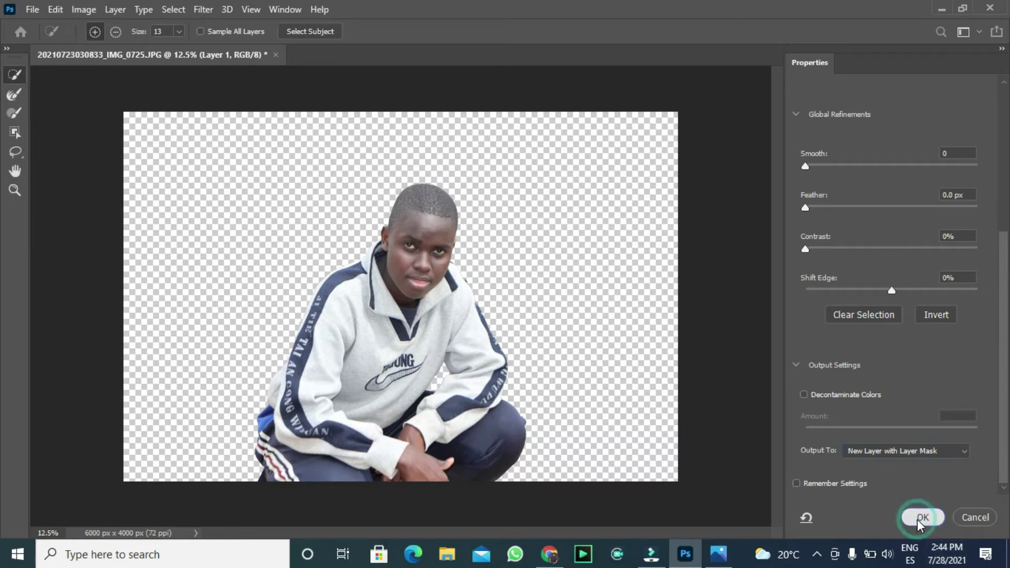
{"action": "left_click", "coordinate": [917, 520]}
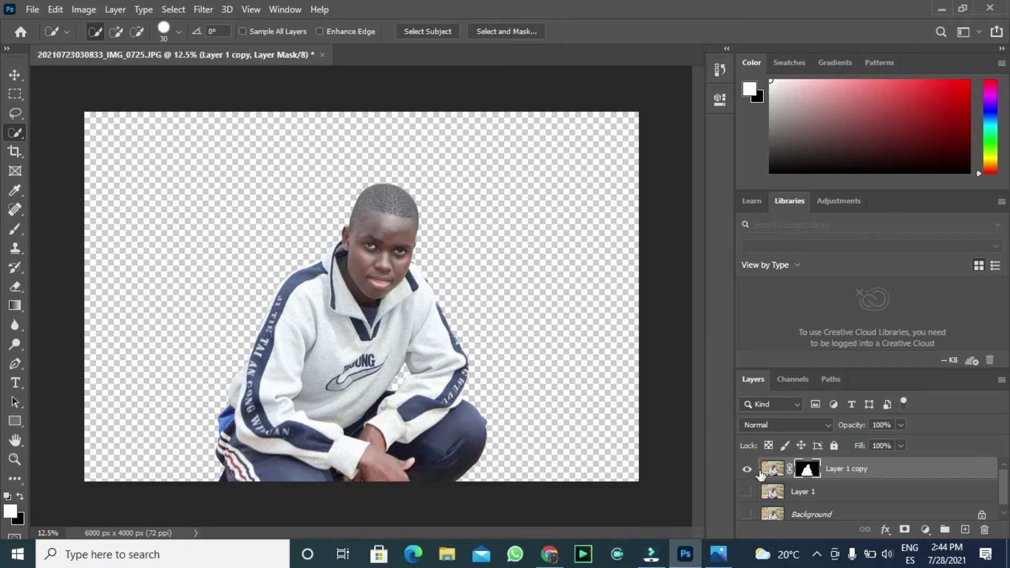
Step: Show Layer 1, hide the masked Layer 1 copy, and make Layer 1 active
{"action": "left_click", "coordinate": [747, 493]}
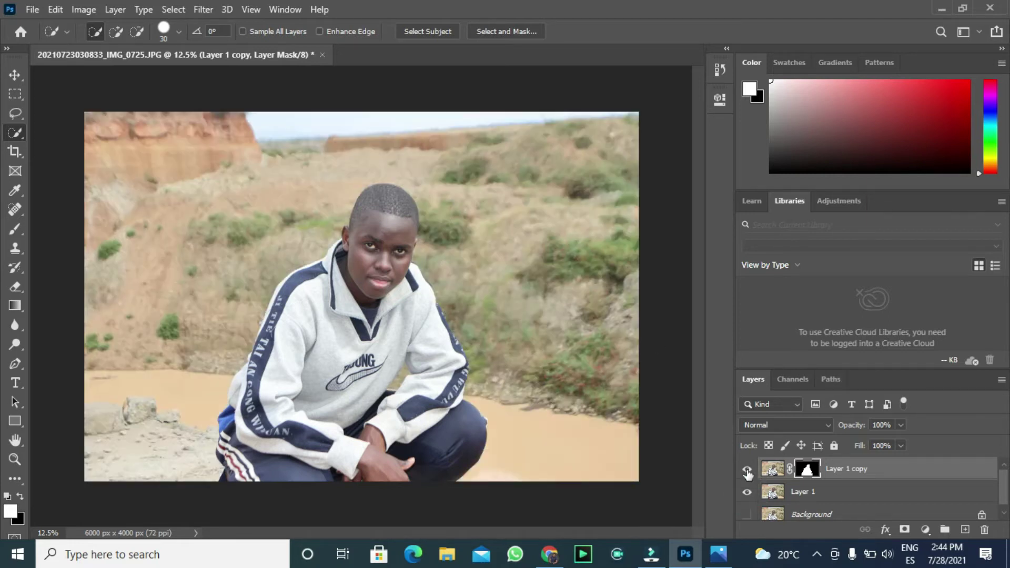
{"action": "left_click", "coordinate": [747, 470]}
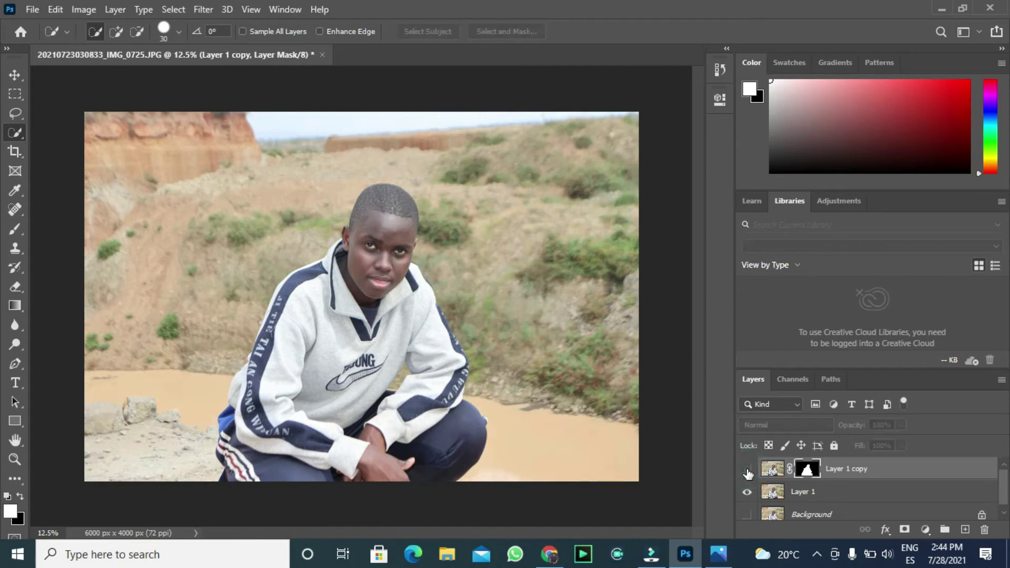
{"action": "left_click", "coordinate": [821, 493]}
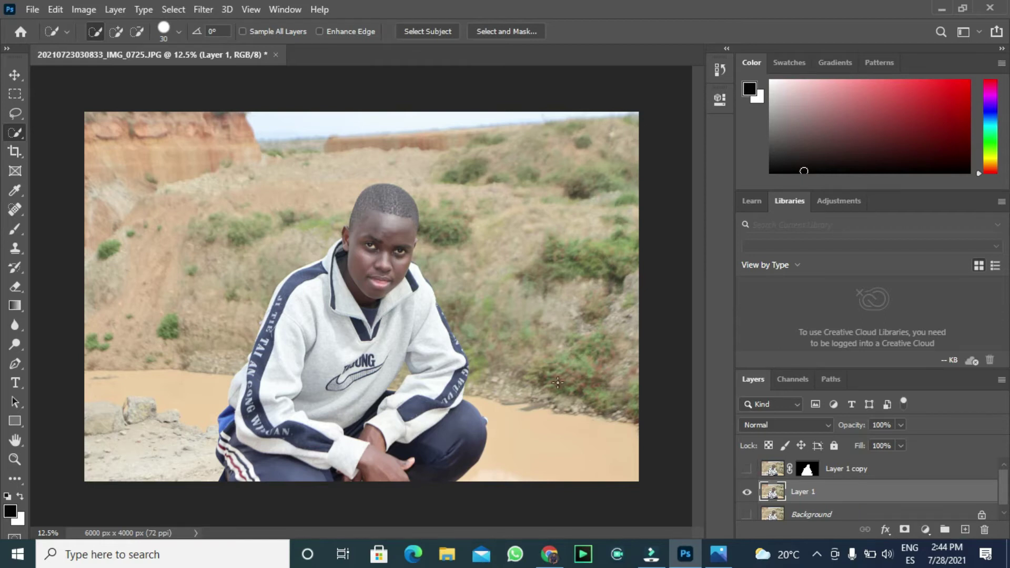
{"action": "left_click", "coordinate": [14, 113]}
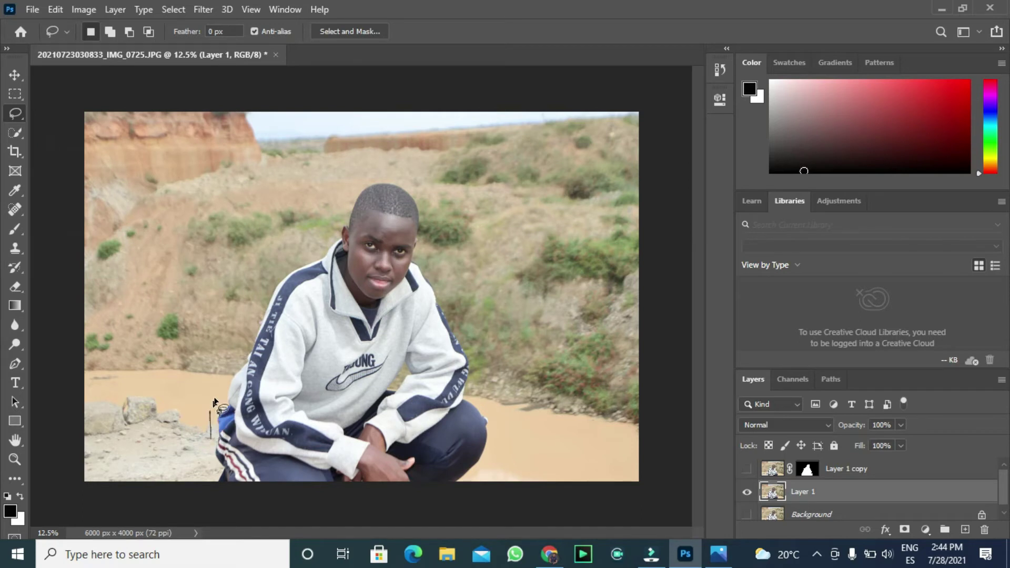
Step: Lasso a loose outline around the boy on Layer 1, reaching down to the bottom edge
{"action": "left_click_drag", "start_coordinate": [215, 393], "coordinate": [215, 393]}
{"action": "left_click", "coordinate": [214, 393]}
{"action": "left_click_drag", "start_coordinate": [222, 399], "coordinate": [230, 369]}
{"action": "left_click_drag", "start_coordinate": [247, 334], "coordinate": [251, 315]}
{"action": "mouse_move", "coordinate": [276, 268]}
{"action": "left_mouse_down"}
{"action": "mouse_move", "coordinate": [331, 238]}
{"action": "mouse_move", "coordinate": [347, 196]}
{"action": "left_mouse_up"}
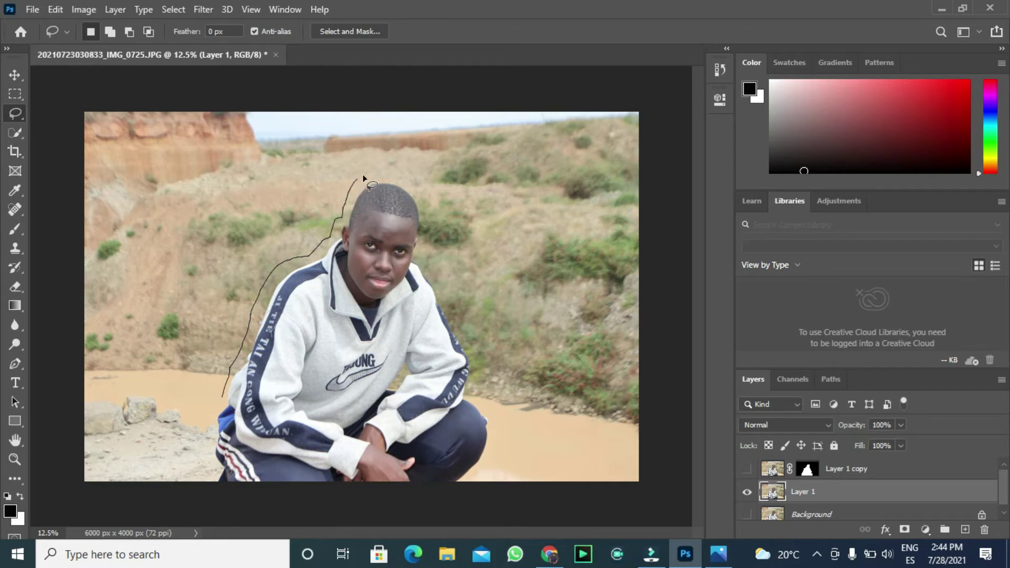
{"action": "left_click_drag", "start_coordinate": [401, 176], "coordinate": [420, 189]}
{"action": "left_click_drag", "start_coordinate": [422, 250], "coordinate": [425, 257]}
{"action": "mouse_move", "coordinate": [481, 382]}
{"action": "left_mouse_down"}
{"action": "mouse_move", "coordinate": [501, 445]}
{"action": "mouse_move", "coordinate": [484, 473]}
{"action": "mouse_move", "coordinate": [268, 491]}
{"action": "mouse_move", "coordinate": [208, 488]}
{"action": "mouse_move", "coordinate": [206, 421]}
{"action": "mouse_move", "coordinate": [225, 386]}
{"action": "left_mouse_up"}
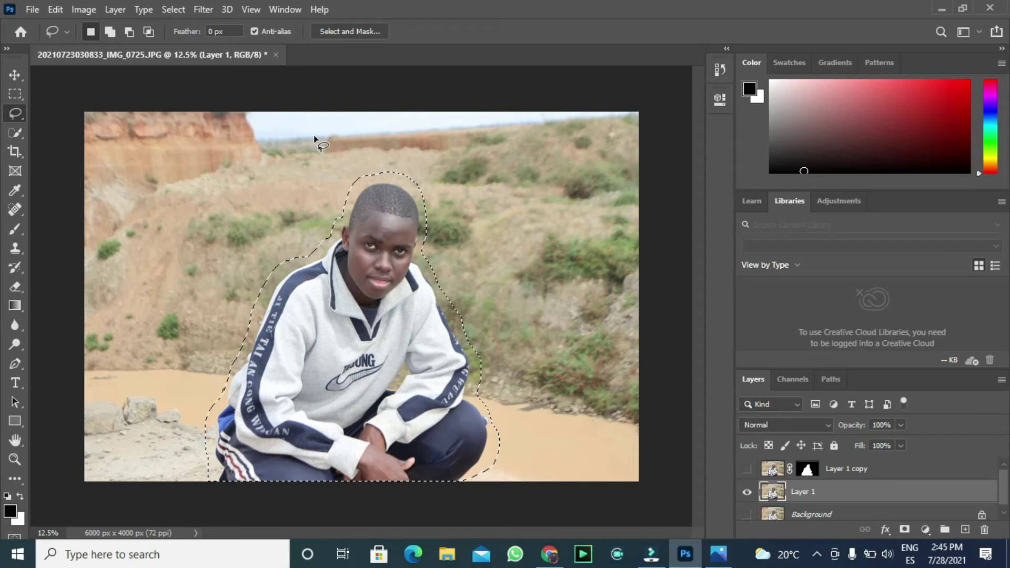
Step: Fill the selection with Content-Aware at 100% opacity to erase the boy
{"action": "left_click", "coordinate": [61, 11]}
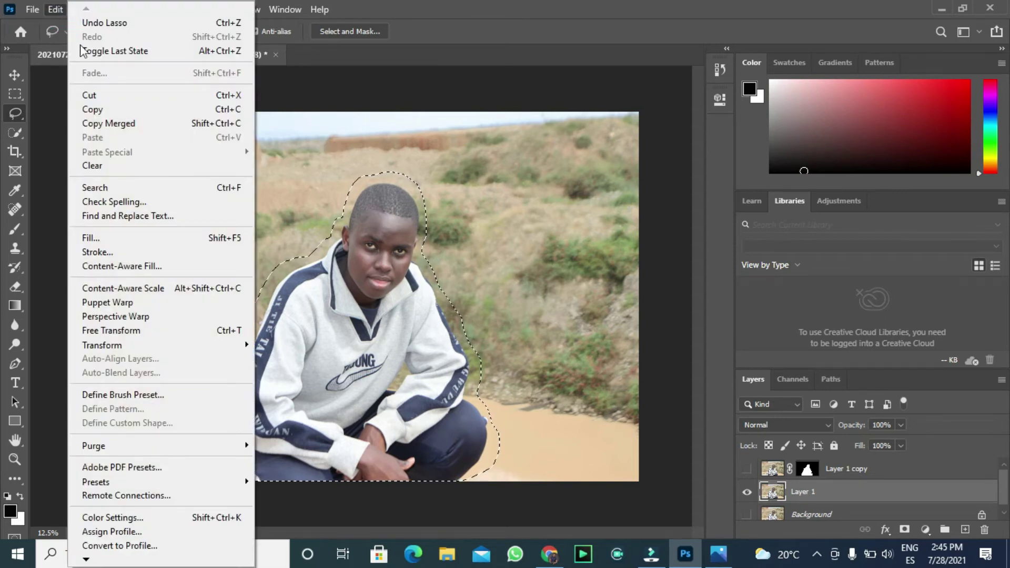
{"action": "left_click", "coordinate": [124, 239]}
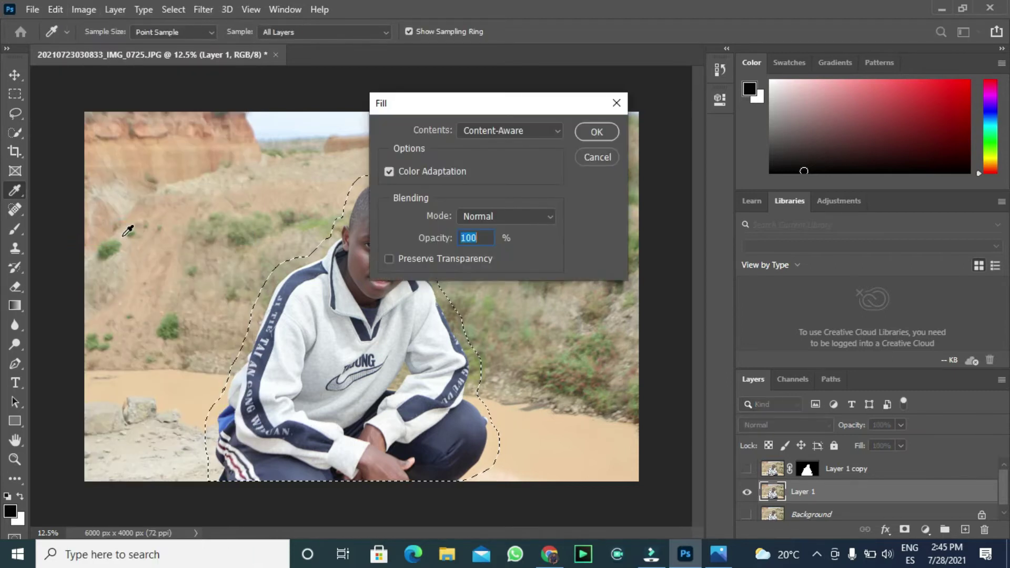
{"action": "left_click", "coordinate": [490, 131]}
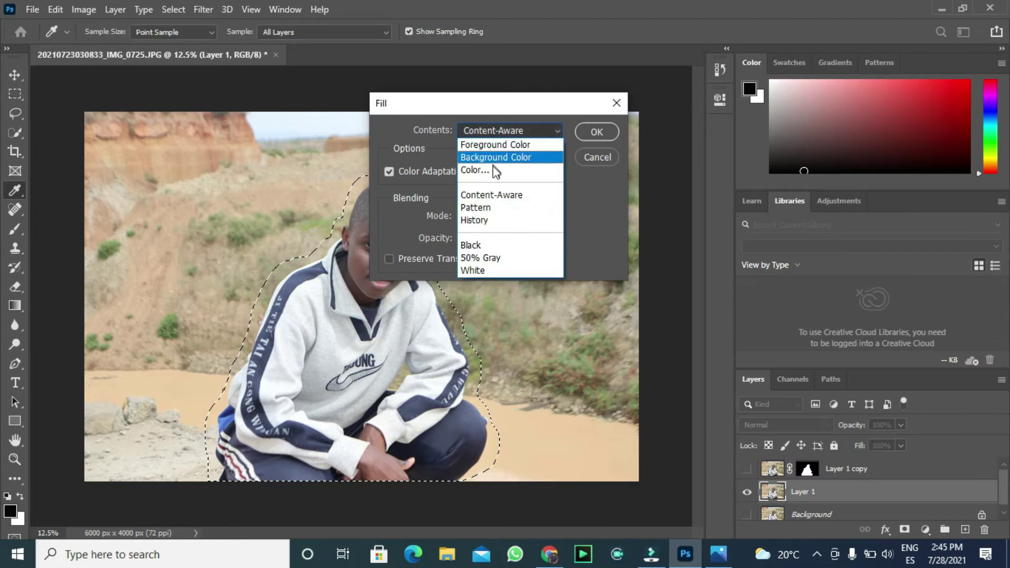
{"action": "left_click", "coordinate": [498, 196]}
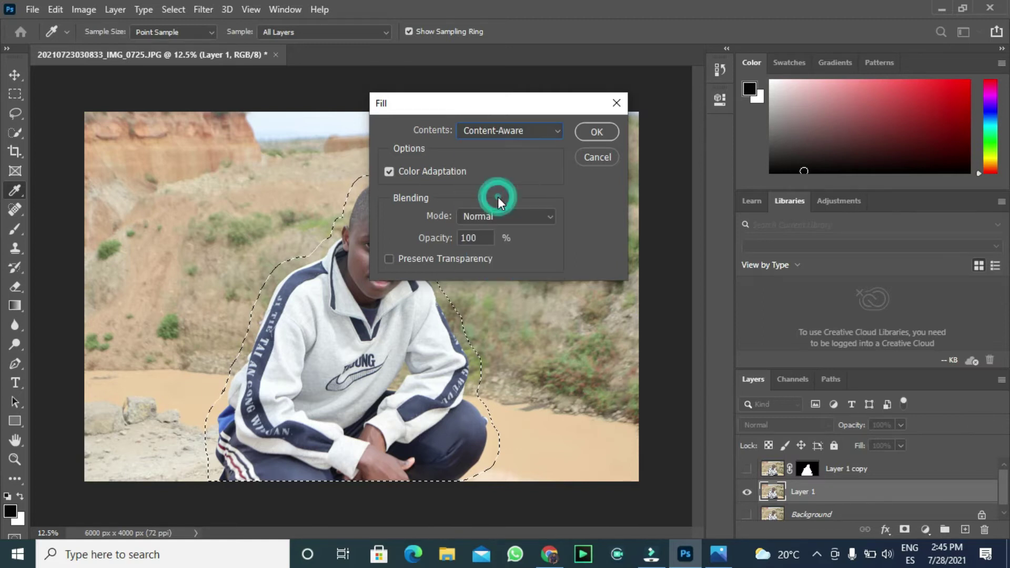
{"action": "left_click", "coordinate": [596, 131]}
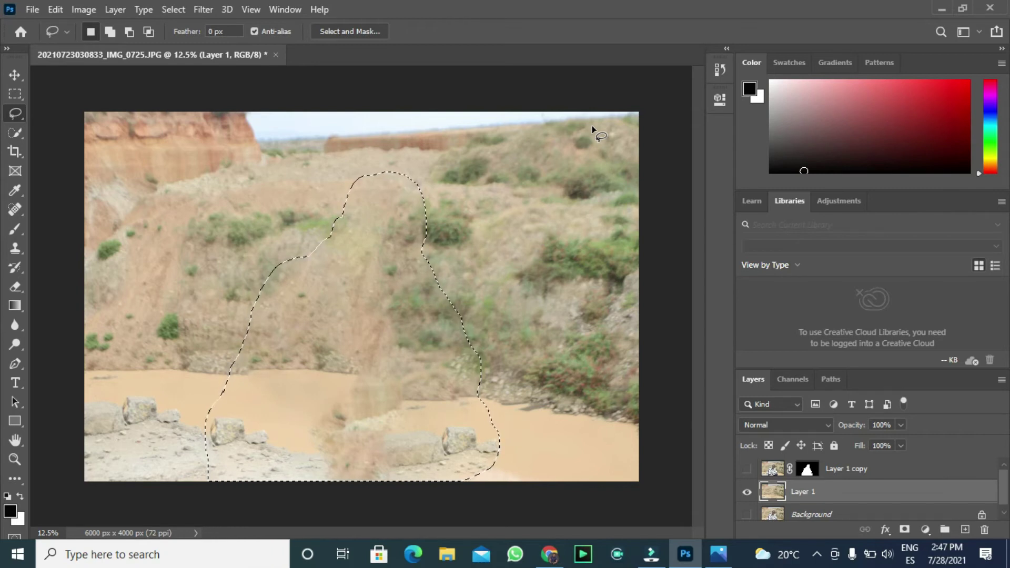
Step: Deselect to remove the outline from the filled hillside and water
{"action": "left_click", "coordinate": [177, 11]}
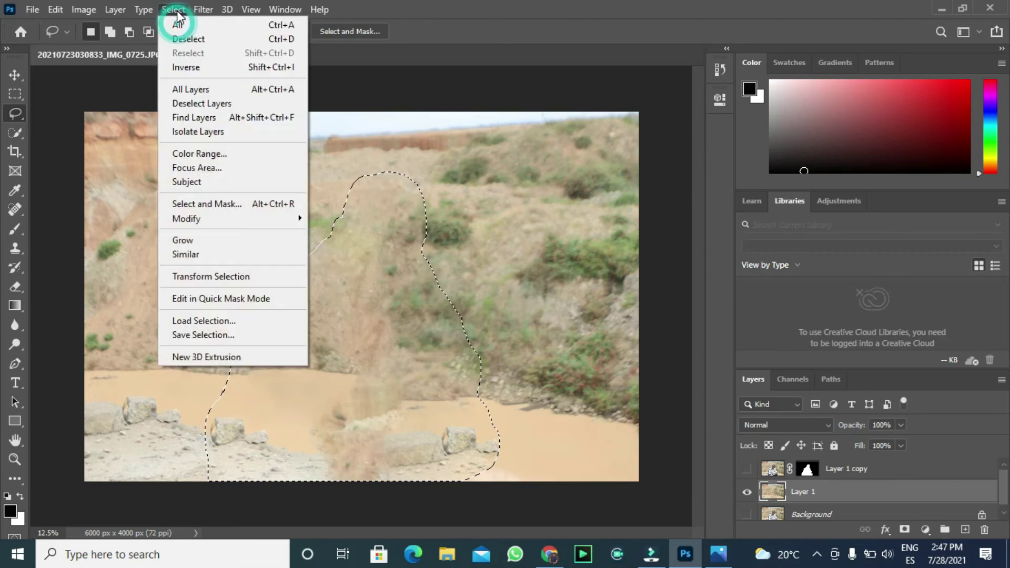
{"action": "left_click", "coordinate": [205, 38]}
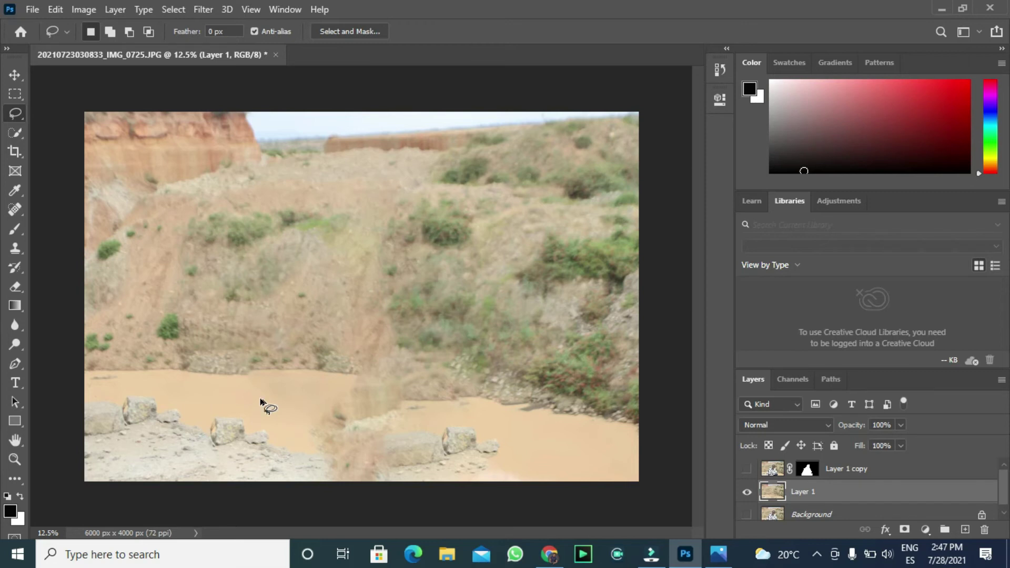
Step: Apply Lens Blur to Layer 1 with Hexagon iris, radius 100 and threshold 189
{"action": "left_click", "coordinate": [202, 9]}
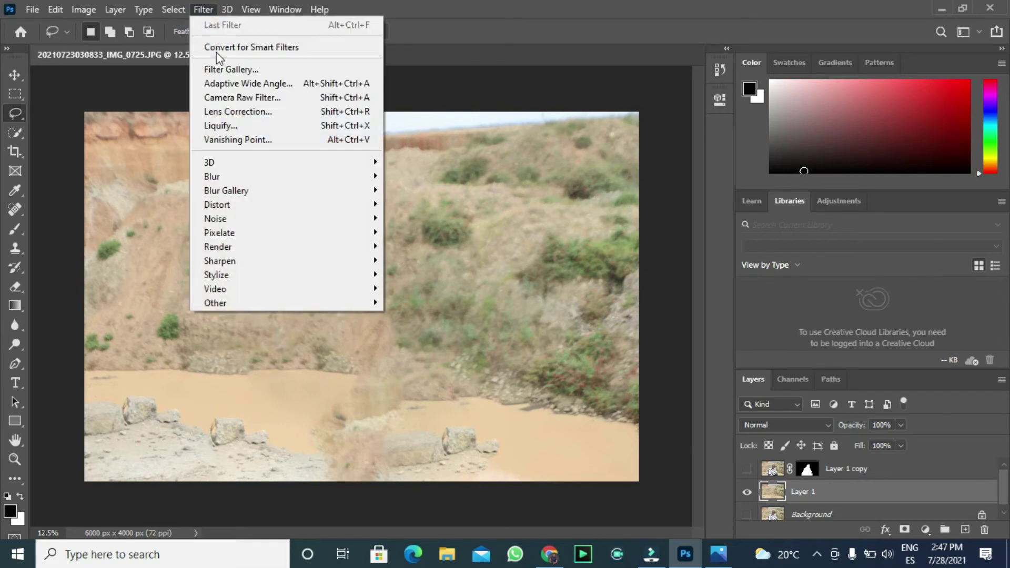
{"action": "mouse_move", "coordinate": [302, 182]}
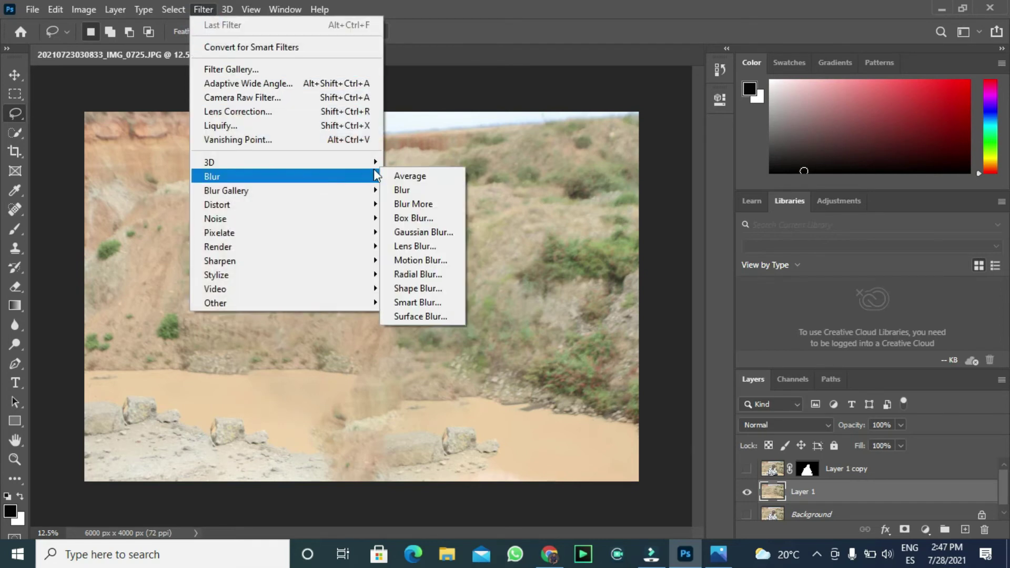
{"action": "left_click", "coordinate": [424, 250]}
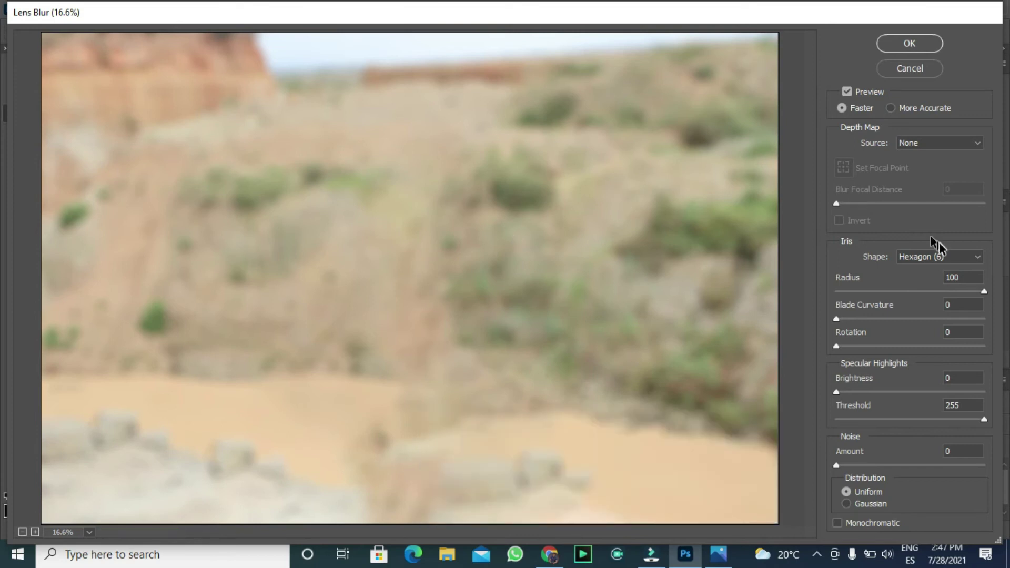
{"action": "left_click", "coordinate": [942, 257]}
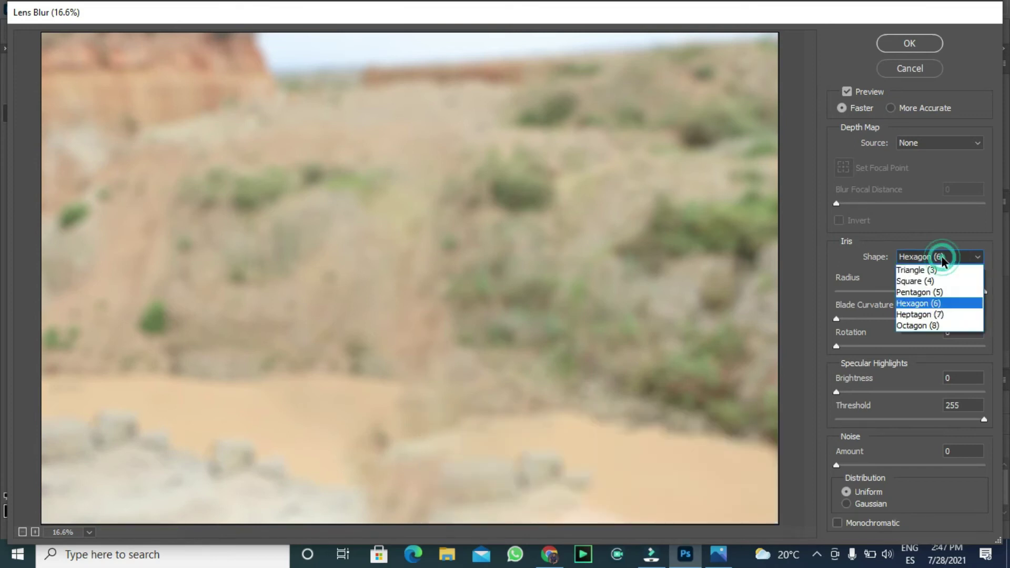
{"action": "left_click", "coordinate": [943, 306]}
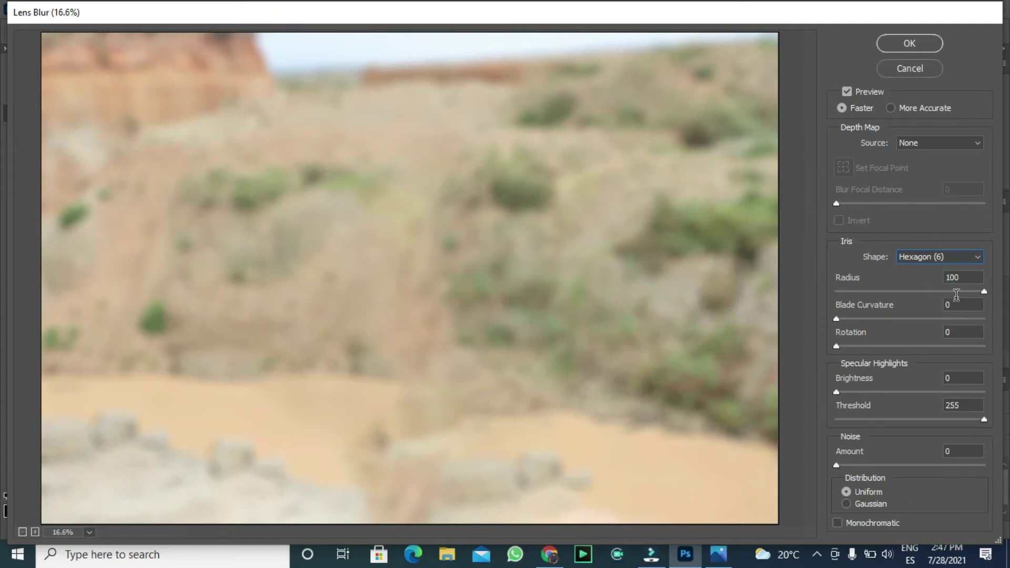
{"action": "left_click", "coordinate": [982, 293]}
{"action": "left_click", "coordinate": [985, 294]}
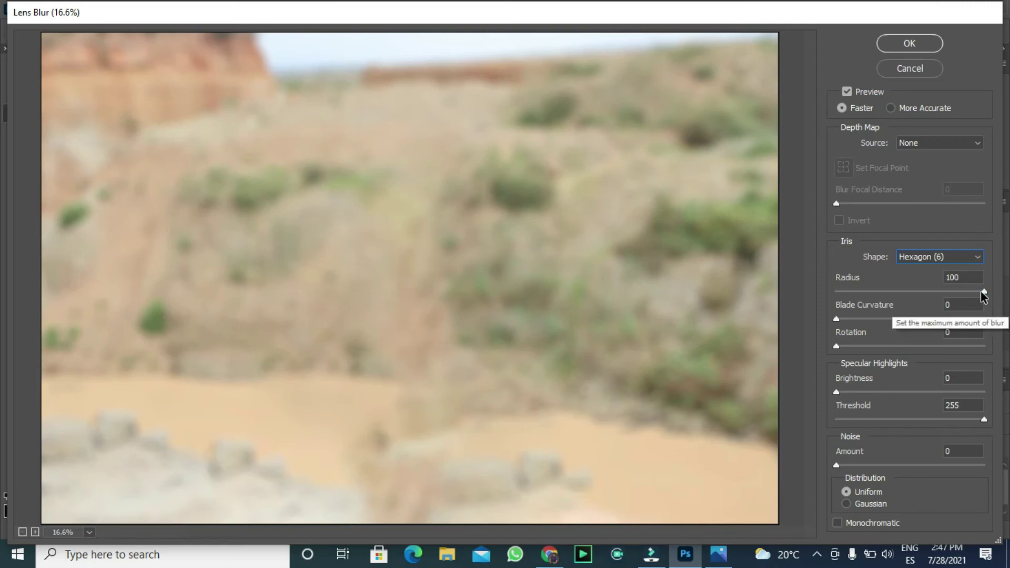
{"action": "left_click", "coordinate": [983, 294]}
{"action": "mouse_move", "coordinate": [983, 294]}
{"action": "left_mouse_down"}
{"action": "mouse_move", "coordinate": [937, 299]}
{"action": "mouse_move", "coordinate": [996, 296]}
{"action": "left_mouse_up"}
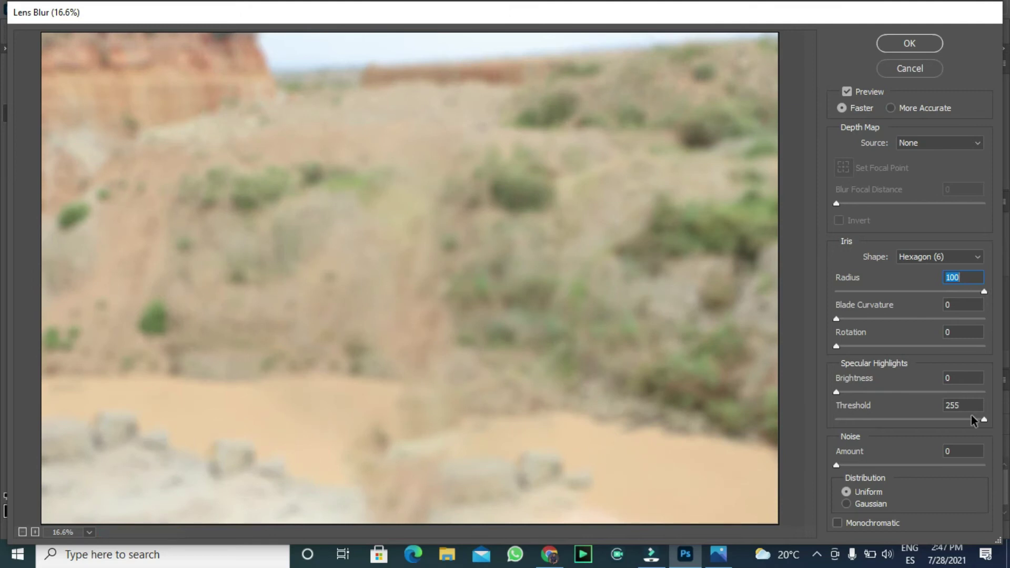
{"action": "left_click_drag", "start_coordinate": [982, 421], "coordinate": [1009, 422]}
{"action": "left_click", "coordinate": [949, 402]}
{"action": "left_click", "coordinate": [902, 43]}
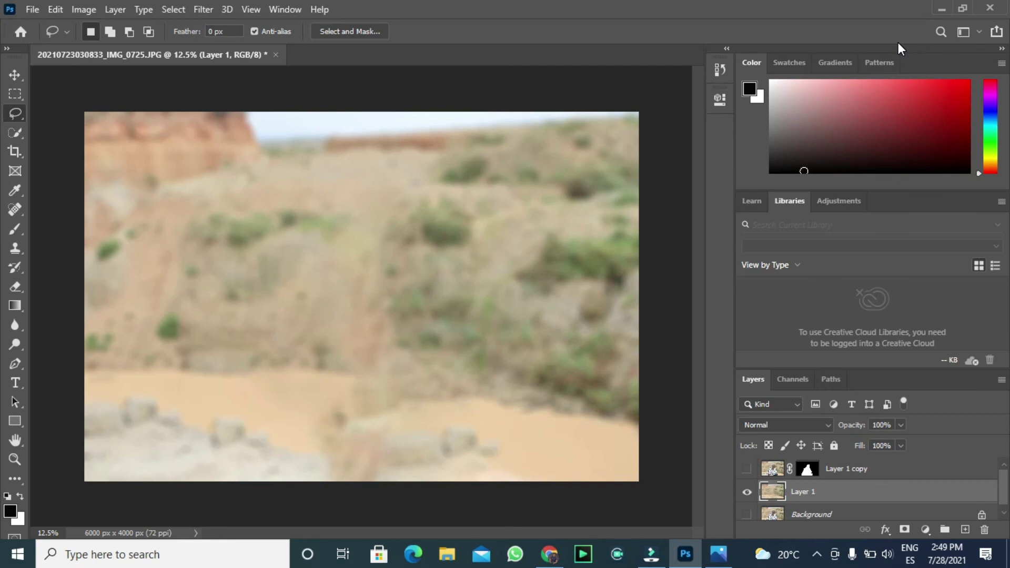
Step: Turn Layer 1 copy's visibility back on to show the sharp cut-out boy
{"action": "left_click", "coordinate": [748, 470]}
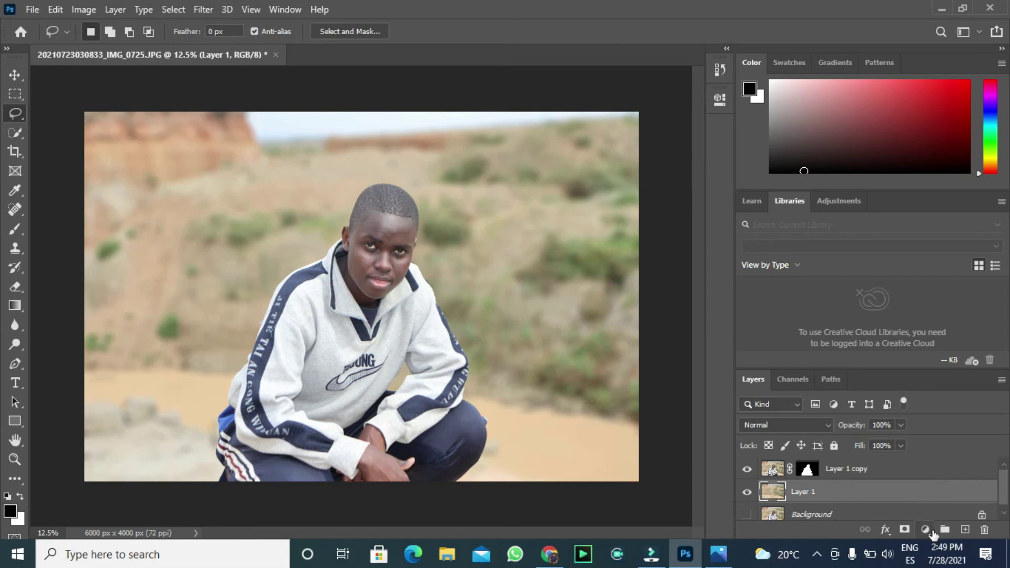
Step: Add a Color Lookup adjustment set to 3Strip.look after trying other LUTs, and access its Fill setting
{"action": "left_click", "coordinate": [932, 533]}
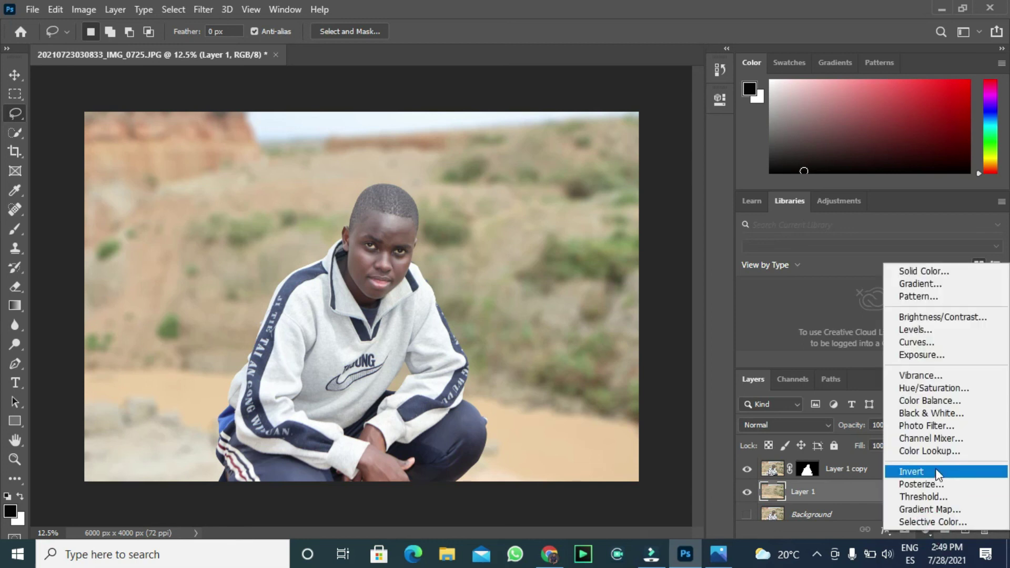
{"action": "left_click", "coordinate": [936, 451]}
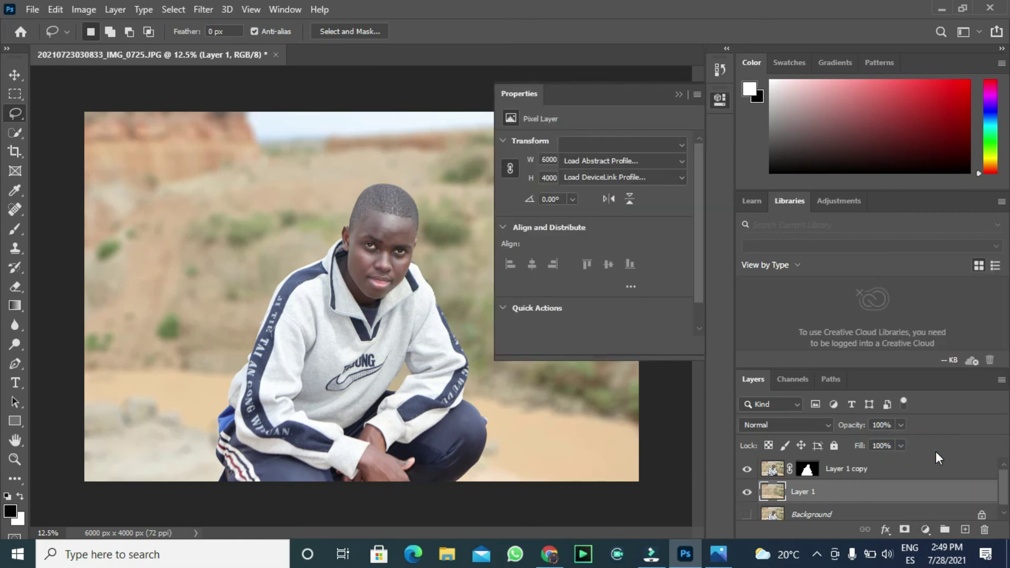
{"action": "left_click", "coordinate": [638, 148]}
{"action": "left_click", "coordinate": [638, 176]}
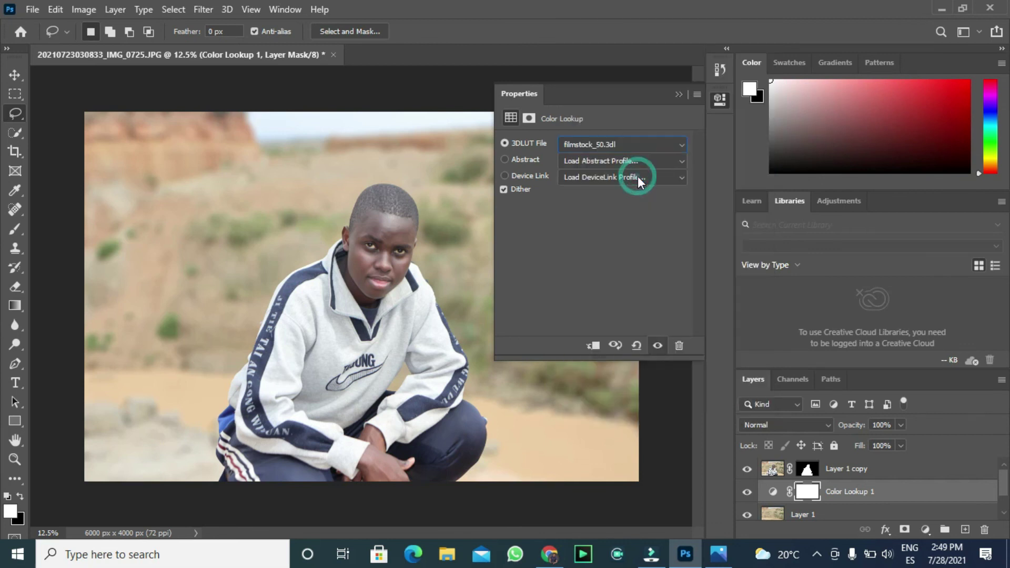
{"action": "left_click", "coordinate": [617, 149]}
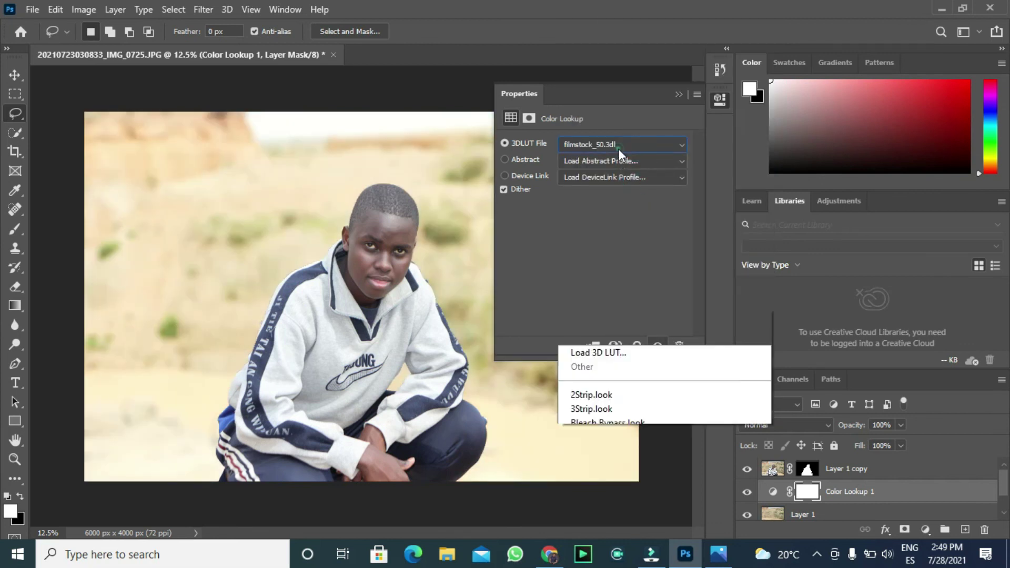
{"action": "left_click", "coordinate": [621, 225]}
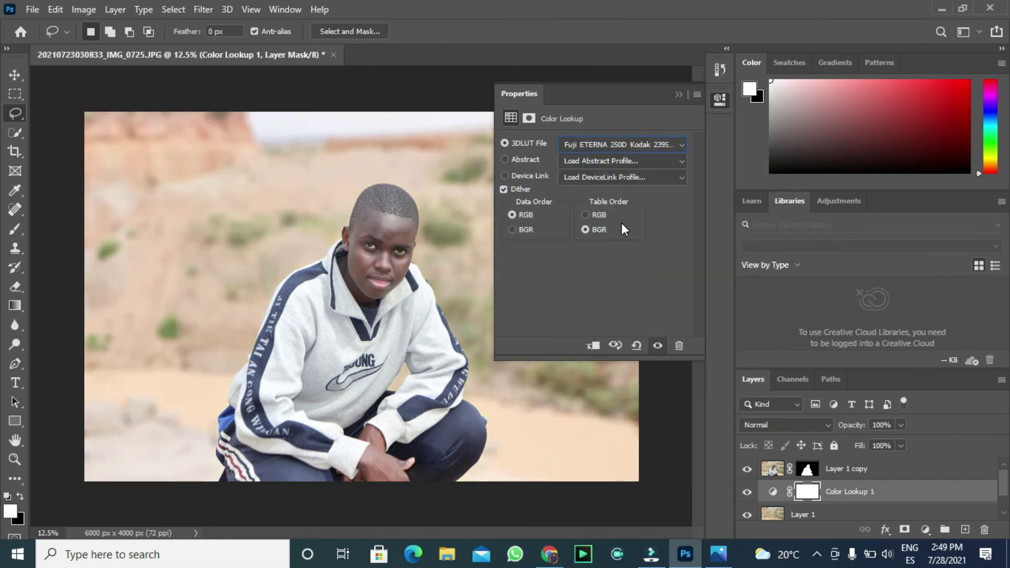
{"action": "left_click", "coordinate": [638, 144]}
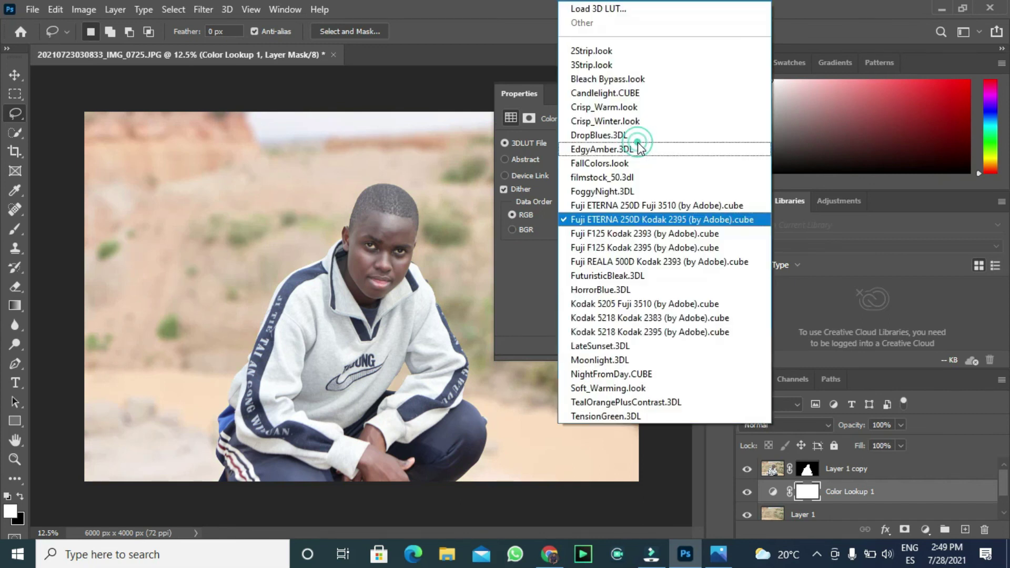
{"action": "left_click", "coordinate": [624, 66]}
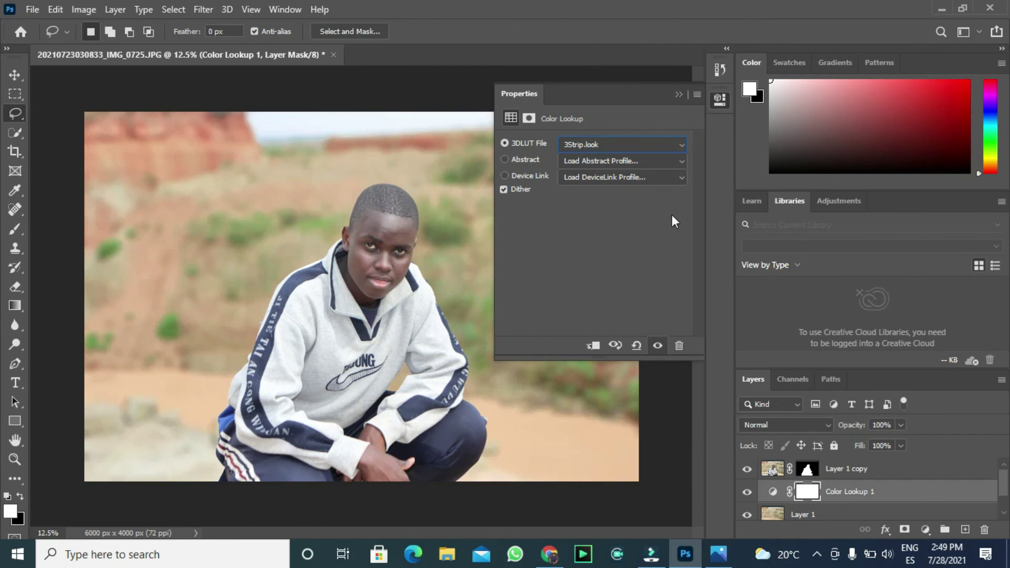
{"action": "left_click", "coordinate": [900, 446]}
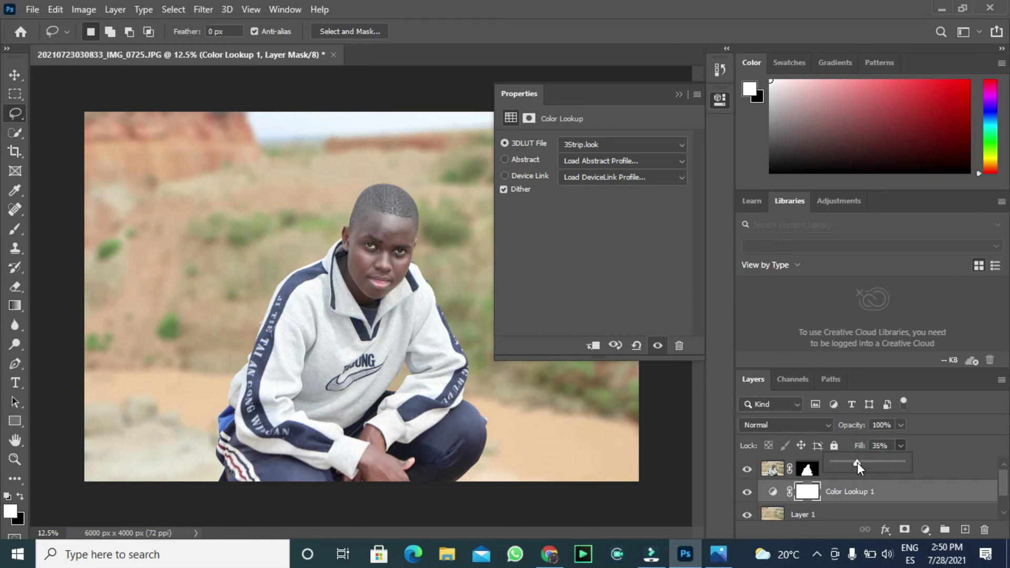
Step: Drop the Color Lookup layer's fill to 0%, then restore it to 100%
{"action": "mouse_move", "coordinate": [858, 461]}
{"action": "left_mouse_down"}
{"action": "mouse_move", "coordinate": [819, 460]}
{"action": "mouse_move", "coordinate": [848, 462]}
{"action": "left_mouse_up"}
{"action": "left_click", "coordinate": [677, 97]}
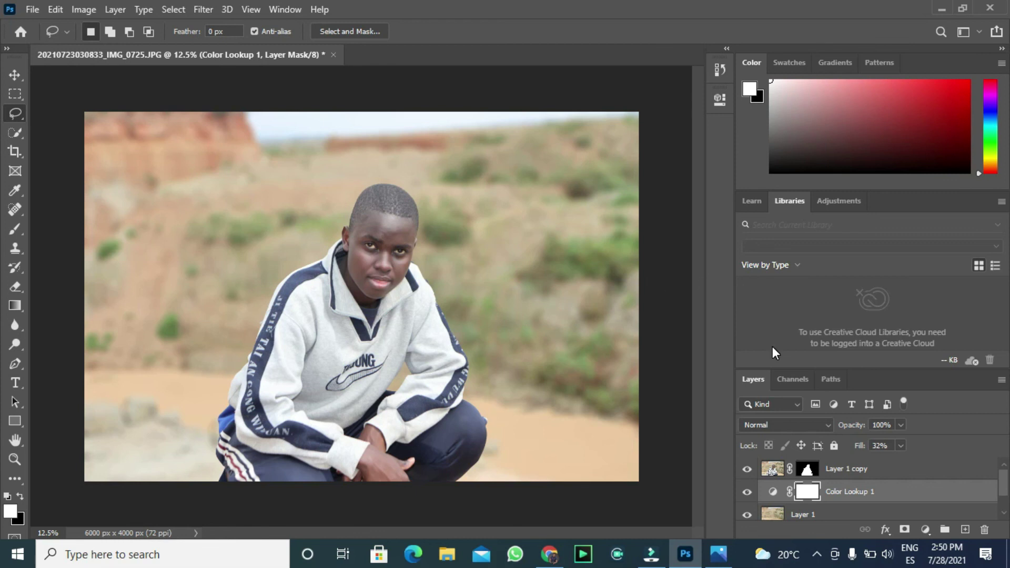
{"action": "left_click", "coordinate": [901, 447]}
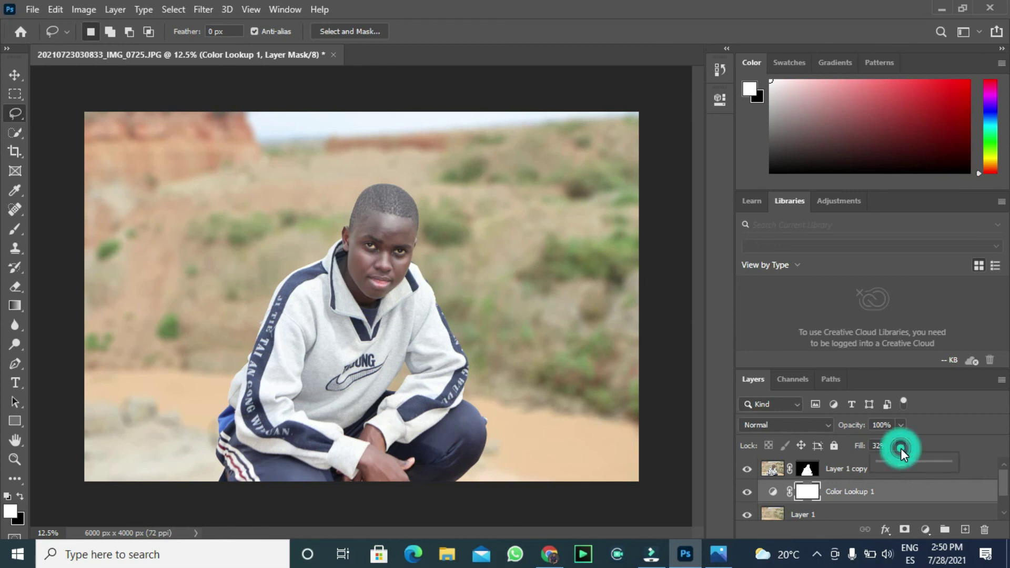
{"action": "left_click_drag", "start_coordinate": [908, 459], "coordinate": [959, 472]}
Step: Set the Color Lookup layer's opacity to 36%, then make Layer 1 copy active with the Move tool
{"action": "left_click", "coordinate": [900, 424]}
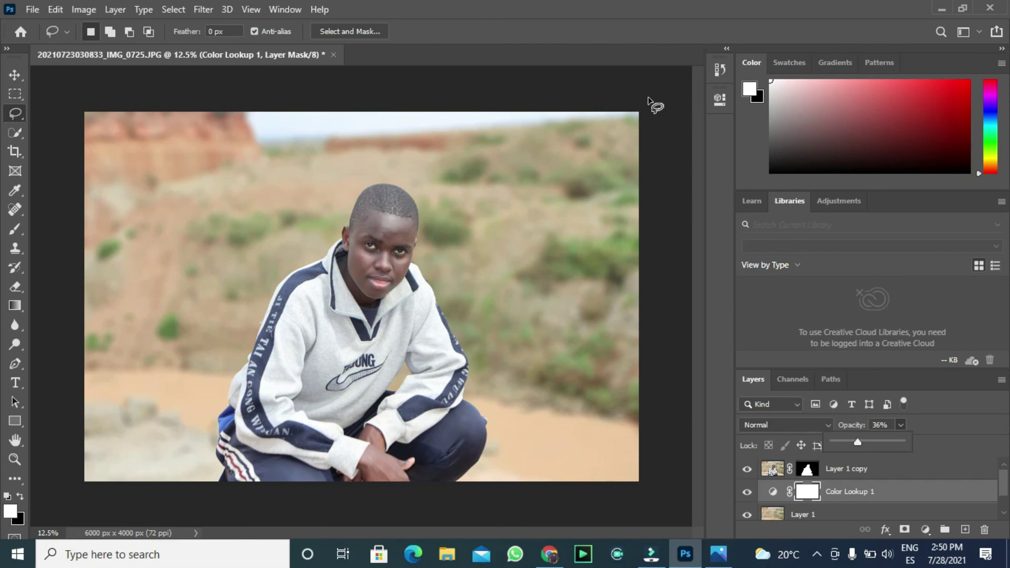
{"action": "left_click", "coordinate": [652, 102]}
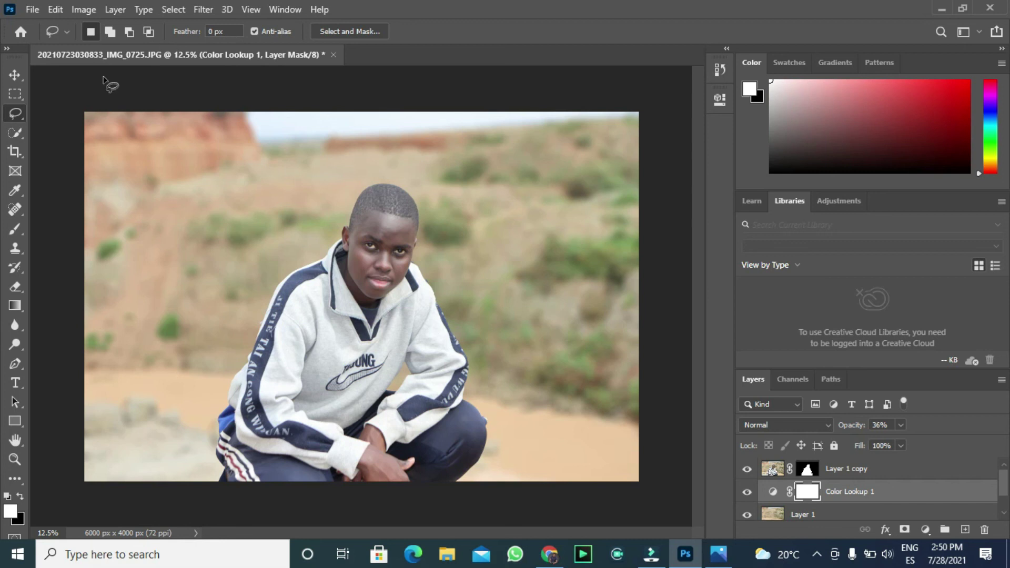
{"action": "left_click", "coordinate": [22, 74]}
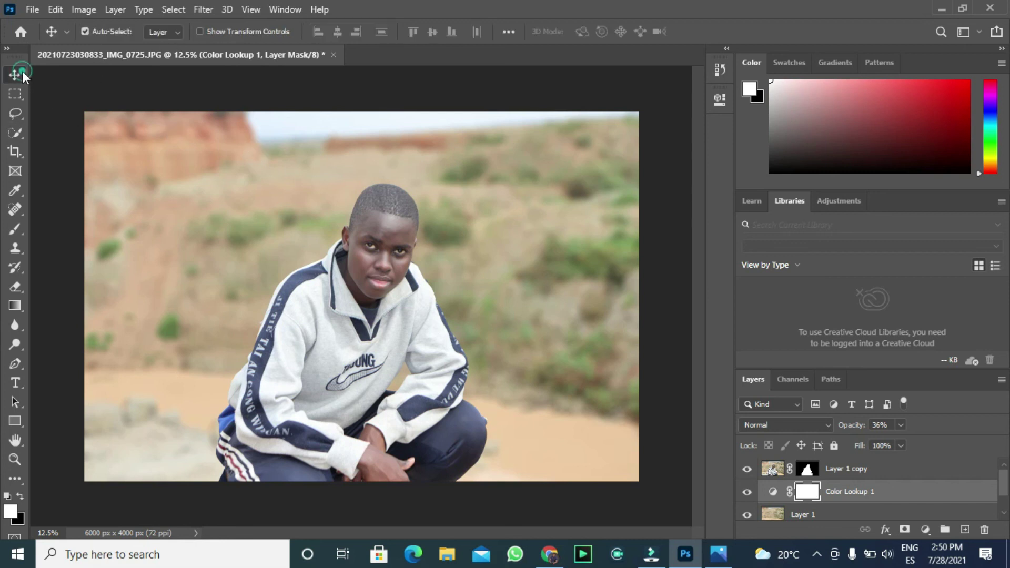
{"action": "left_click", "coordinate": [362, 259]}
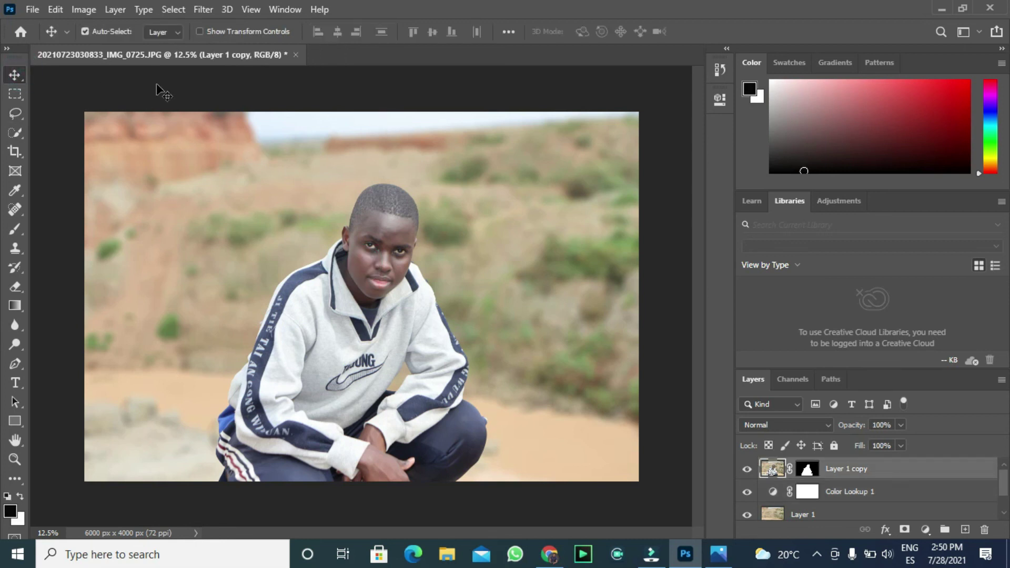